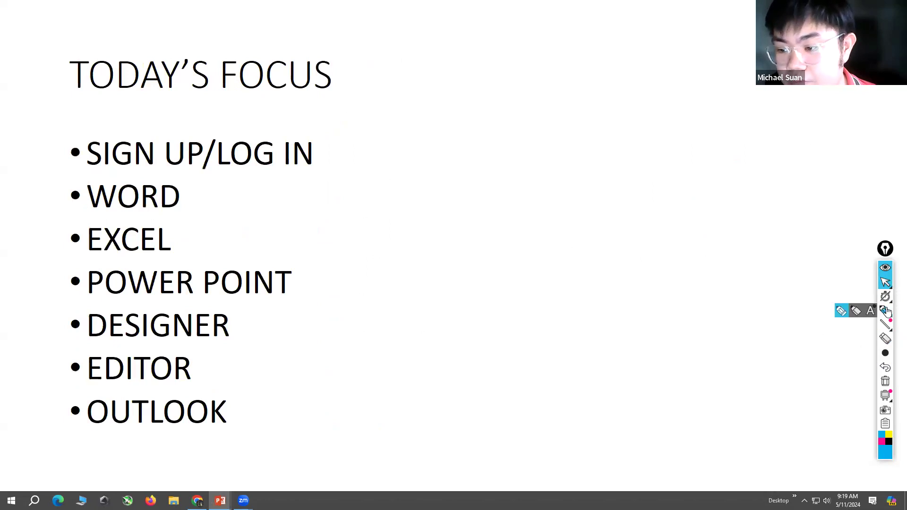
pyautogui.click(885, 311)
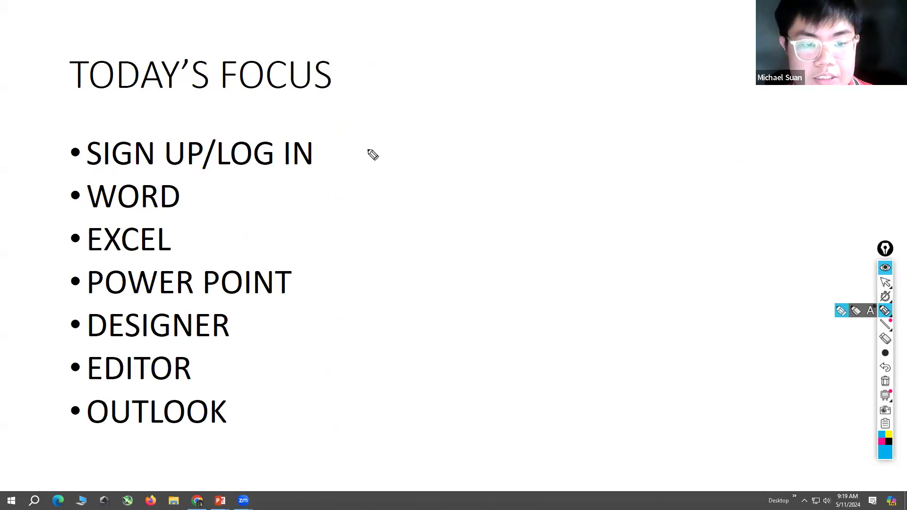
pyautogui.moveTo(318, 151); pyautogui.dragTo(352, 145)
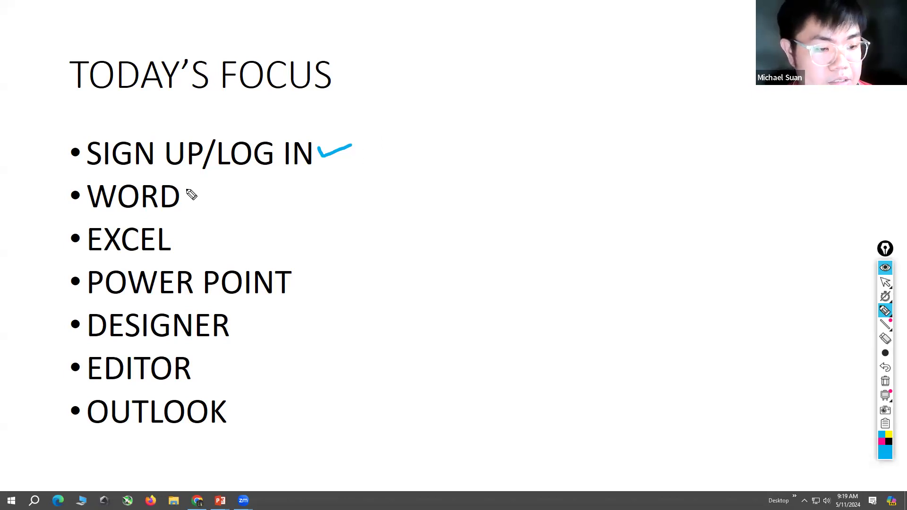
pyautogui.moveTo(185, 188)
pyautogui.mouseDown()
pyautogui.moveTo(192, 201)
pyautogui.moveTo(213, 196)
pyautogui.mouseUp()
pyautogui.moveTo(178, 230)
pyautogui.mouseDown()
pyautogui.moveTo(183, 242)
pyautogui.moveTo(214, 228)
pyautogui.mouseUp()
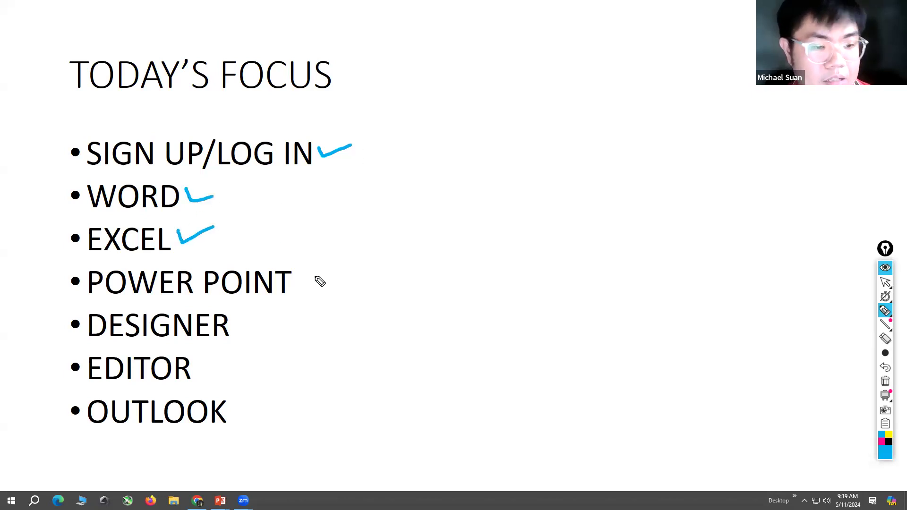
pyautogui.moveTo(293, 277); pyautogui.dragTo(335, 268)
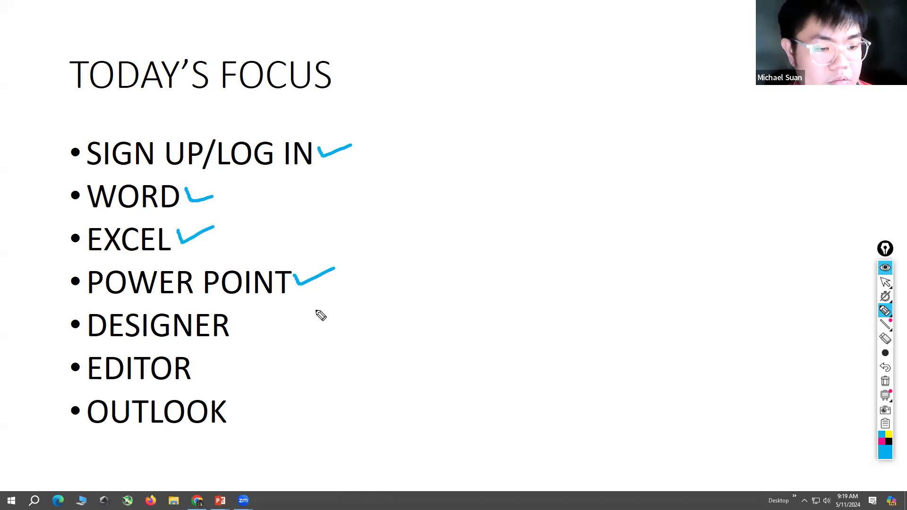
pyautogui.moveTo(235, 318)
pyautogui.mouseDown()
pyautogui.moveTo(240, 333)
pyautogui.moveTo(263, 327)
pyautogui.moveTo(208, 378)
pyautogui.mouseUp()
pyautogui.moveTo(203, 425); pyautogui.dragTo(286, 413)
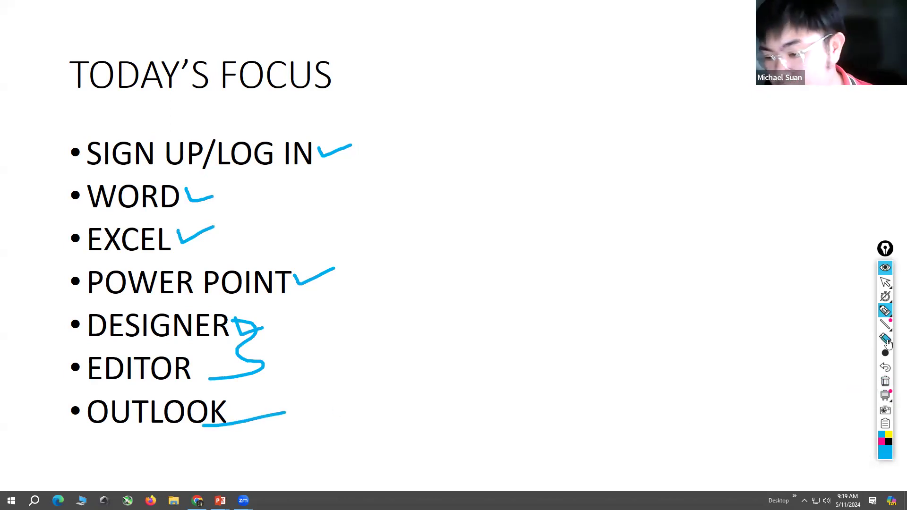
pyautogui.click(886, 340)
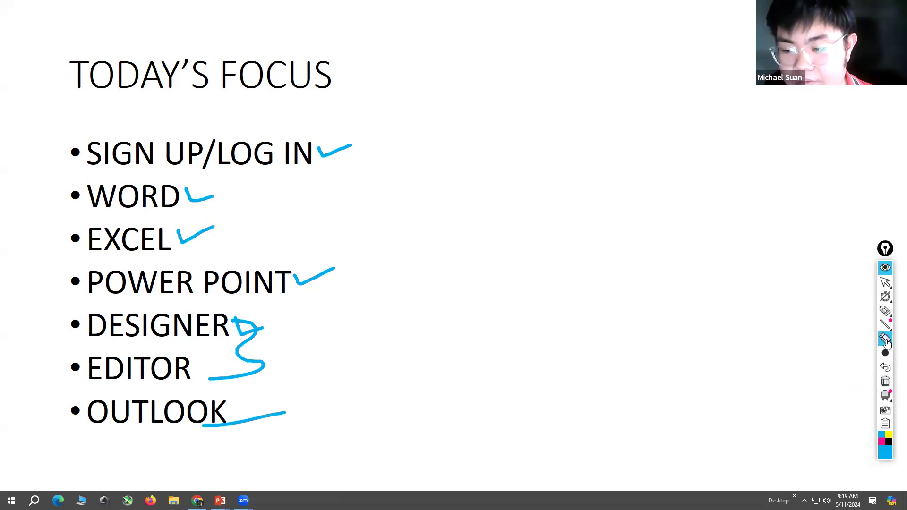
pyautogui.click(342, 145)
pyautogui.moveTo(187, 200); pyautogui.dragTo(195, 234)
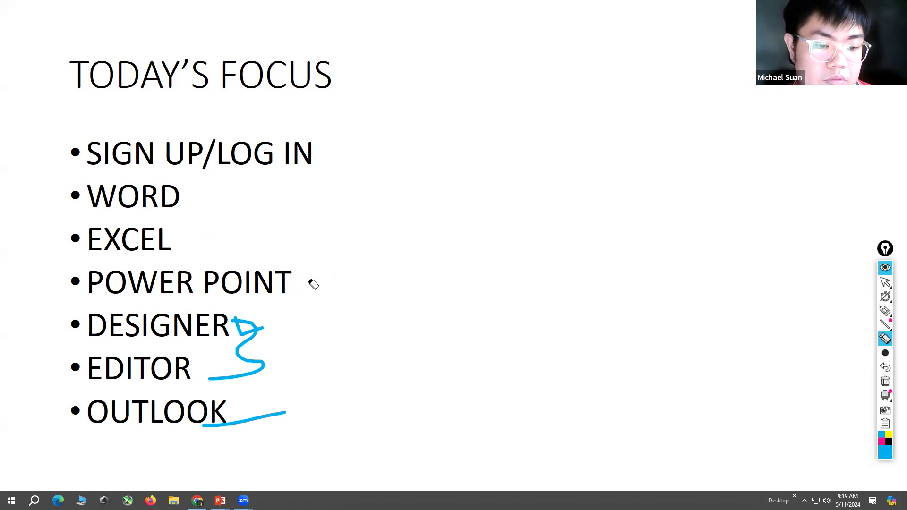
pyautogui.moveTo(314, 284)
pyautogui.mouseDown()
pyautogui.moveTo(232, 372)
pyautogui.moveTo(284, 416)
pyautogui.mouseUp()
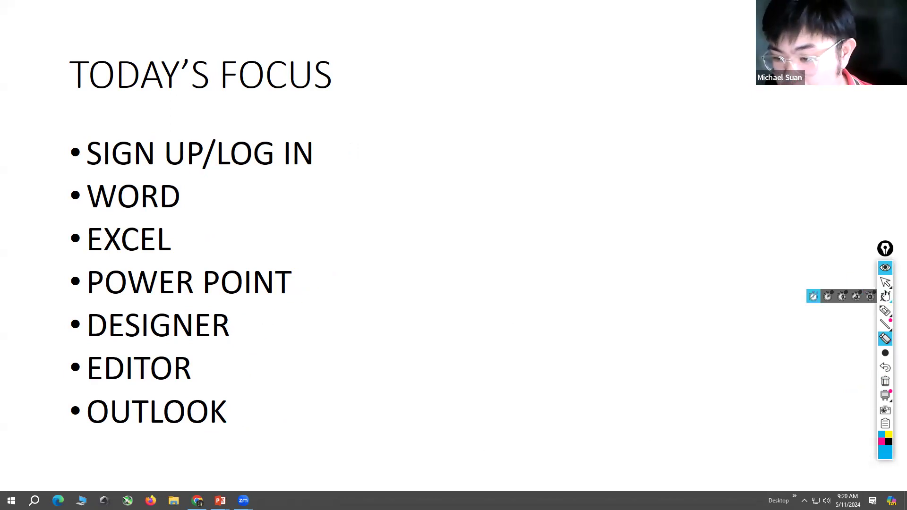
pyautogui.click(885, 282)
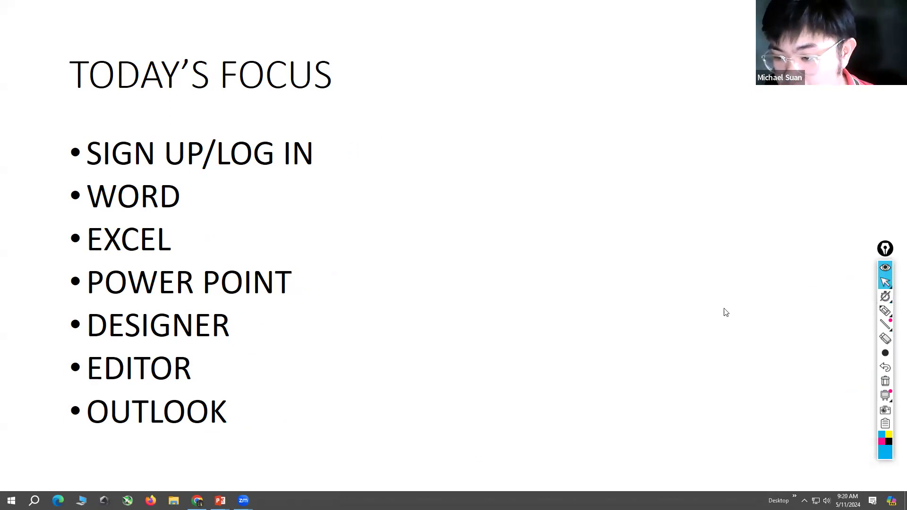
# Advance to the SIGN UP/LOG IN slide and underline 'SEARCH … MICROSOFT 365' in step 1 with the pen
pyautogui.click(594, 275)
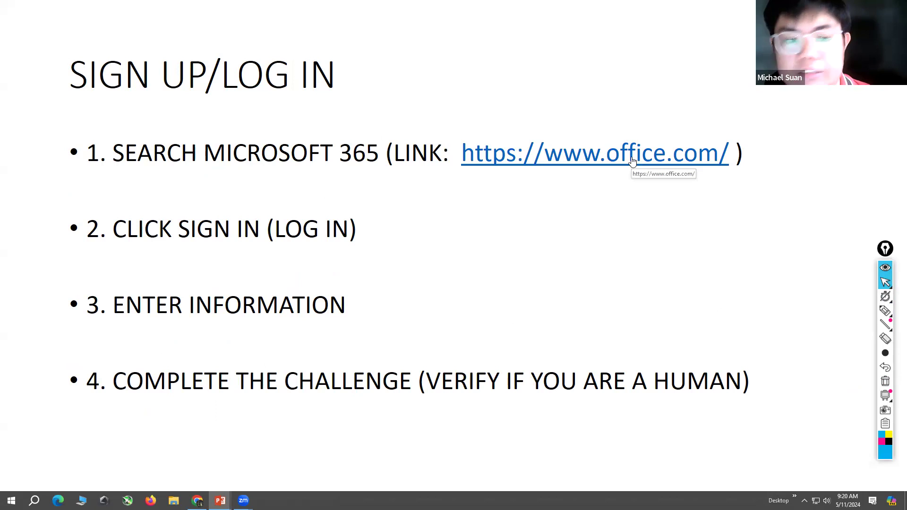
pyautogui.click(885, 311)
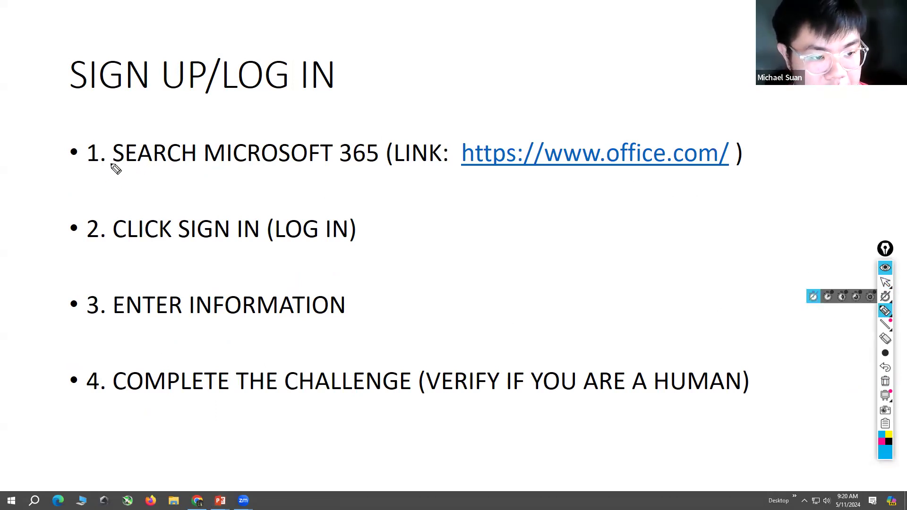
pyautogui.moveTo(111, 163); pyautogui.dragTo(206, 173)
pyautogui.moveTo(267, 177); pyautogui.dragTo(370, 172)
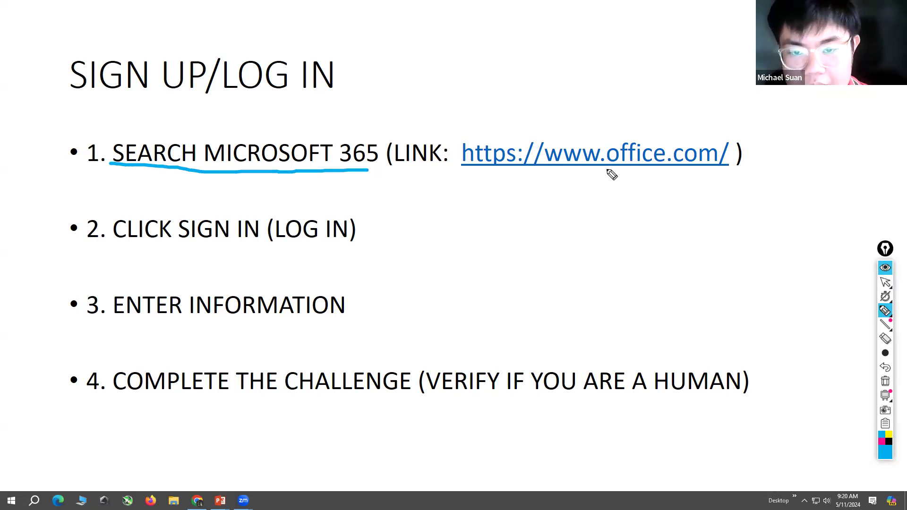
pyautogui.click(885, 282)
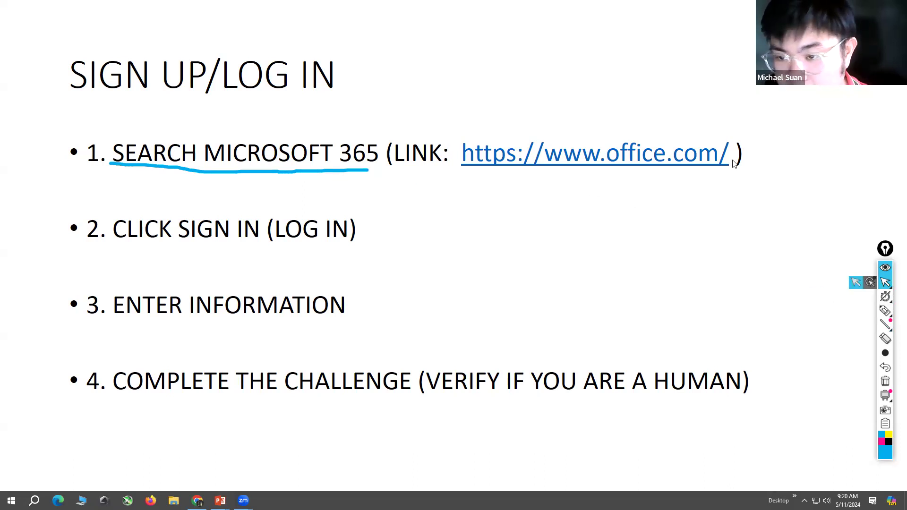
# Follow the office.com link in Edge, close that window, and bring Chrome showing Facebook forward
pyautogui.click(643, 155)
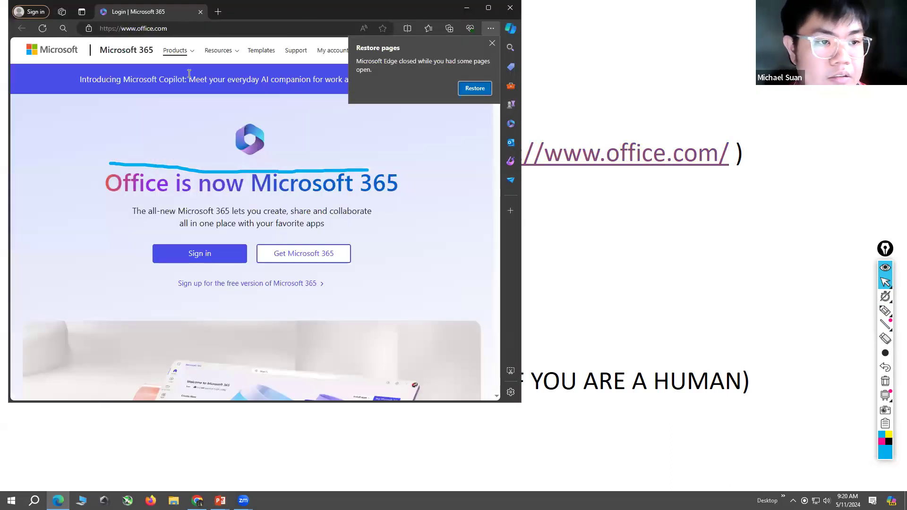
pyautogui.moveTo(356, 149); pyautogui.dragTo(462, 153)
pyautogui.click(463, 150)
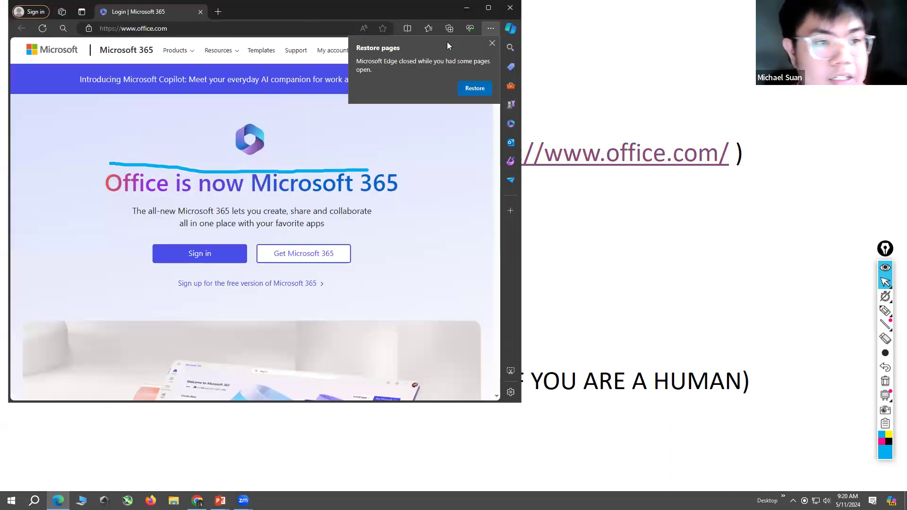
pyautogui.moveTo(144, 17); pyautogui.dragTo(132, 116)
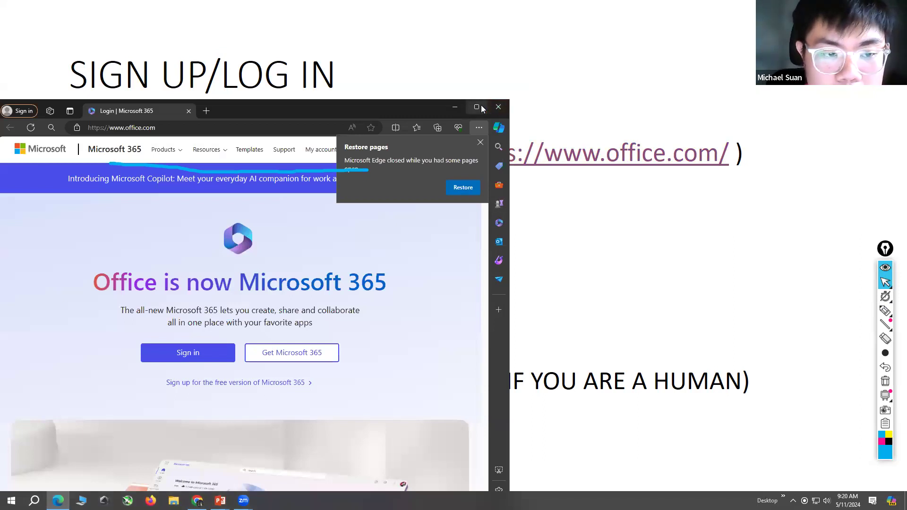
pyautogui.click(302, 124)
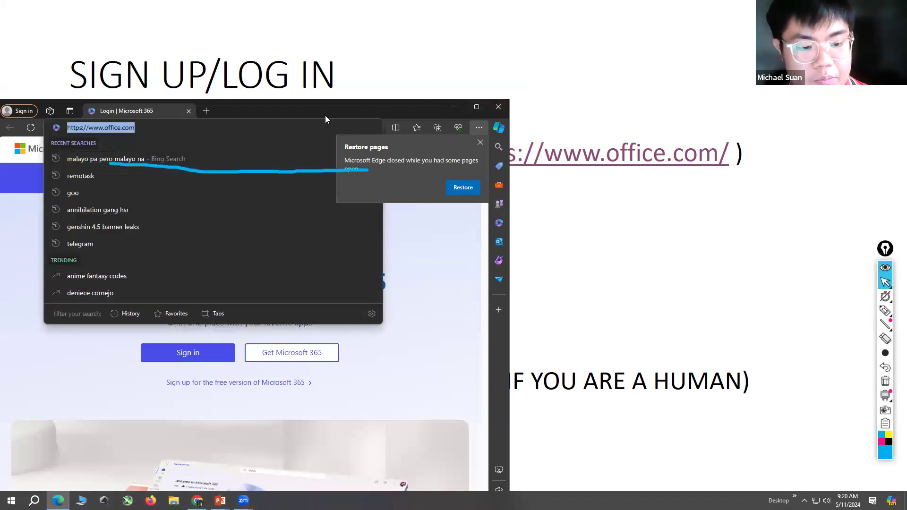
pyautogui.click(493, 105)
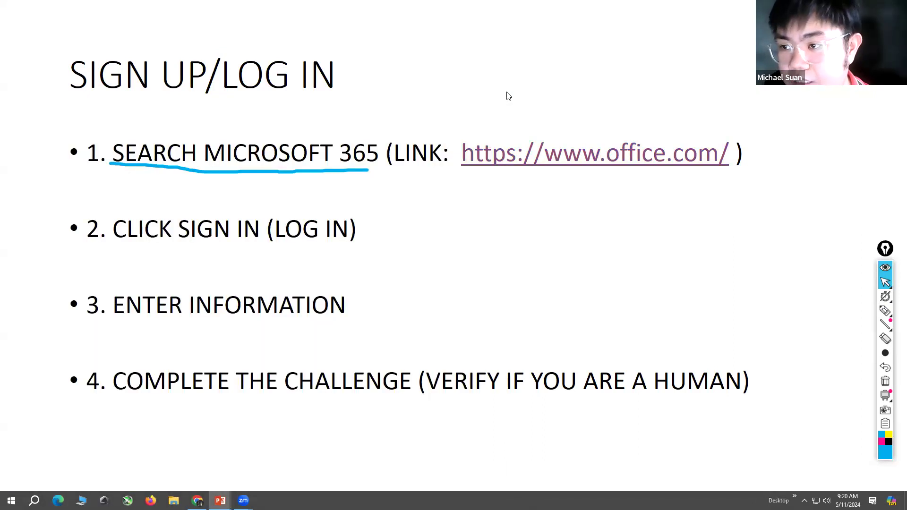
pyautogui.click(197, 501)
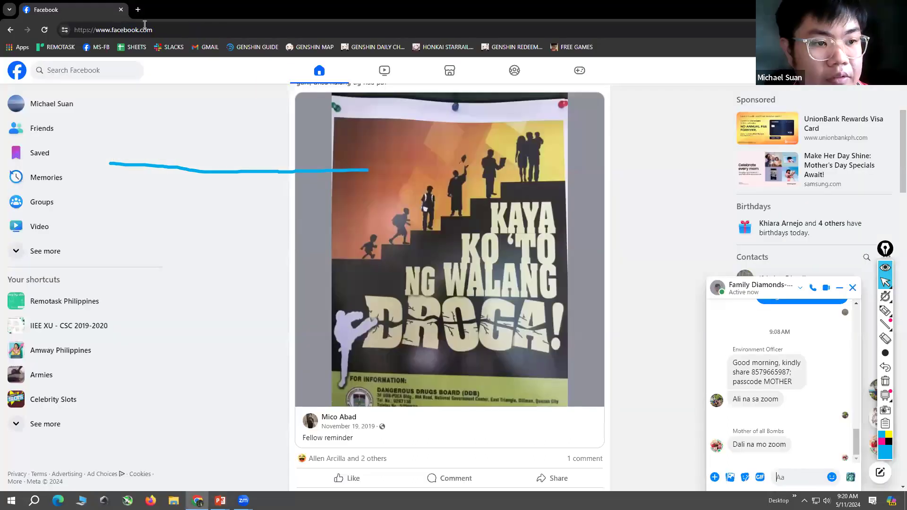
# Load office.com in a new Chrome tab, then open a fresh Incognito window
pyautogui.hotkey('ctrl', 't')
pyautogui.write('office.com')
pyautogui.press('Return')
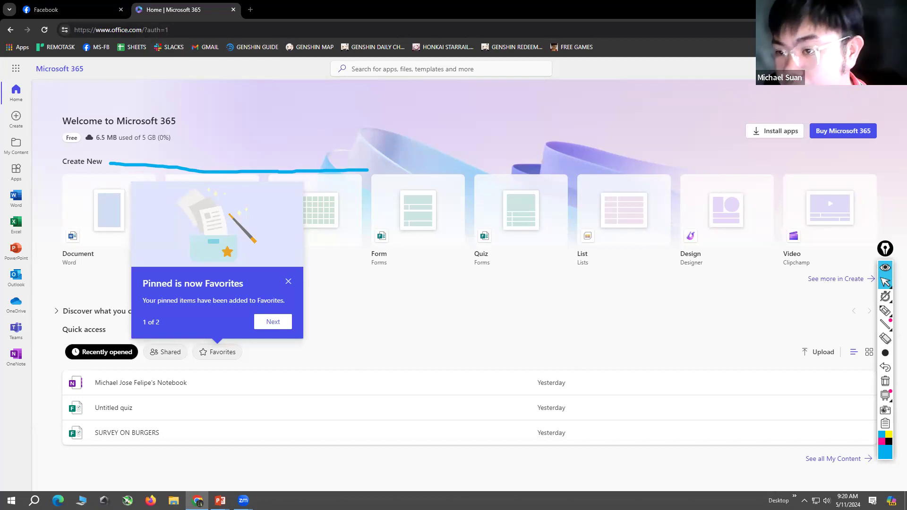
pyautogui.hotkey('alt', 'f')
pyautogui.hotkey('ctrl', 'shift', 'n')
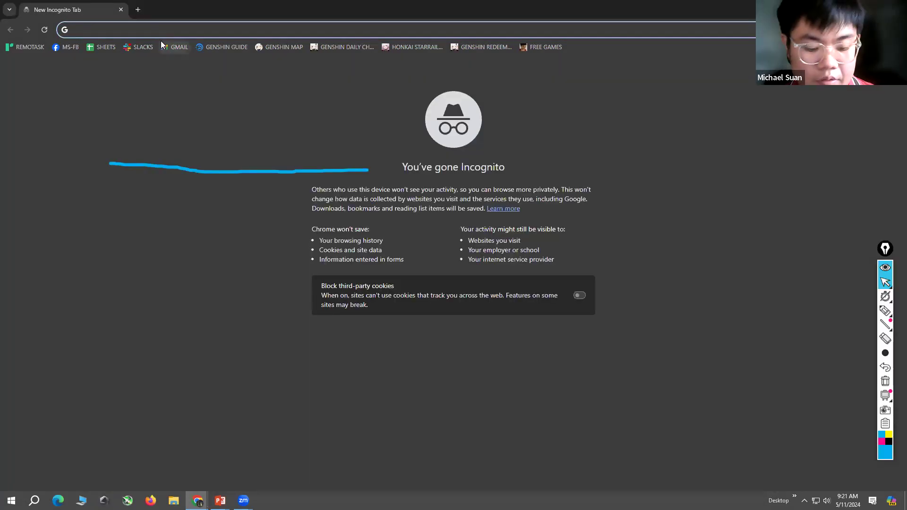
pyautogui.write('https://www.office.com/?auth=1')
pyautogui.press('Return')
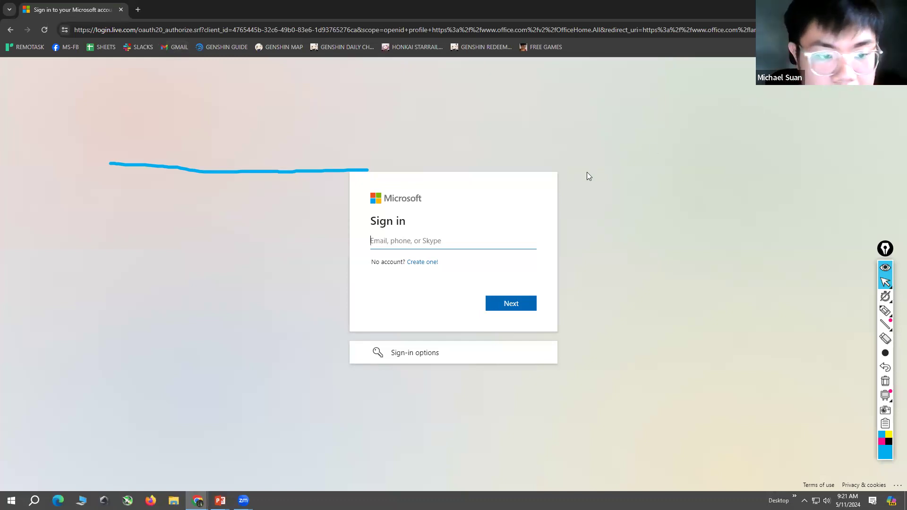
pyautogui.click(888, 441)
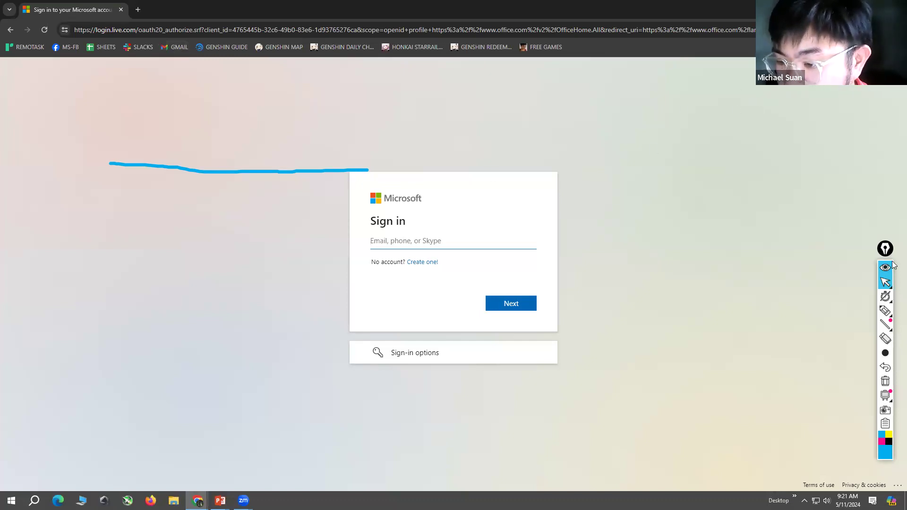
pyautogui.click(887, 338)
pyautogui.moveTo(259, 158); pyautogui.dragTo(253, 186)
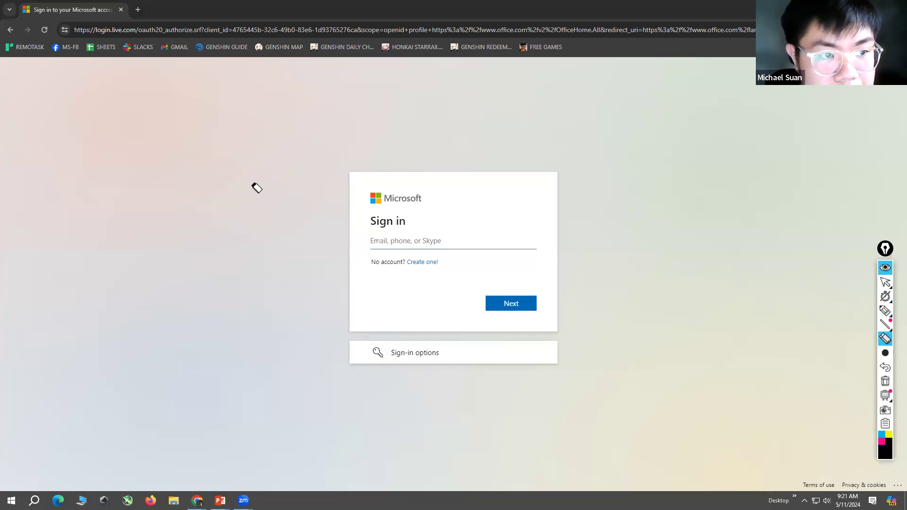
pyautogui.click(885, 296)
pyautogui.click(885, 282)
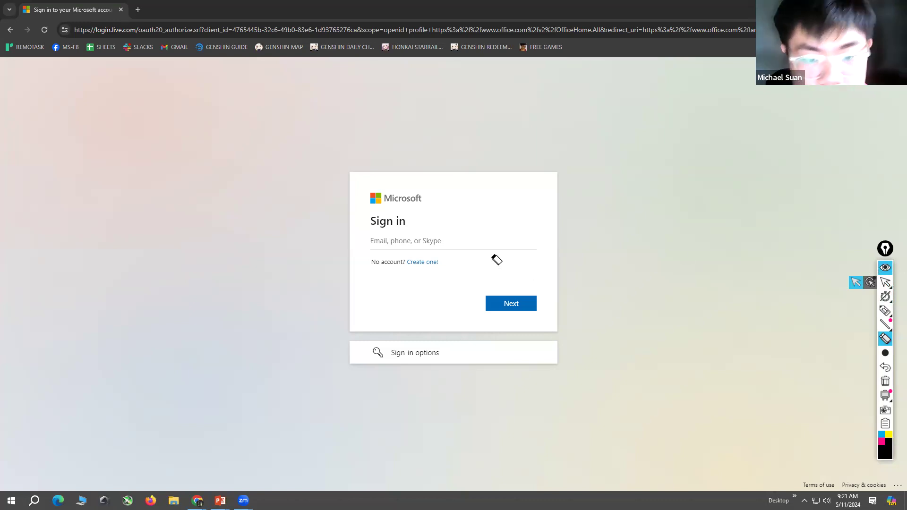
pyautogui.click(885, 297)
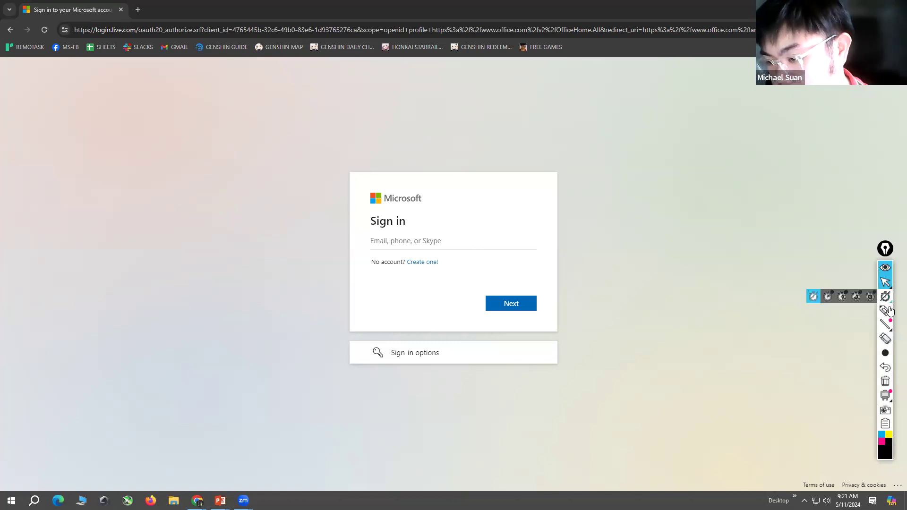
pyautogui.click(884, 311)
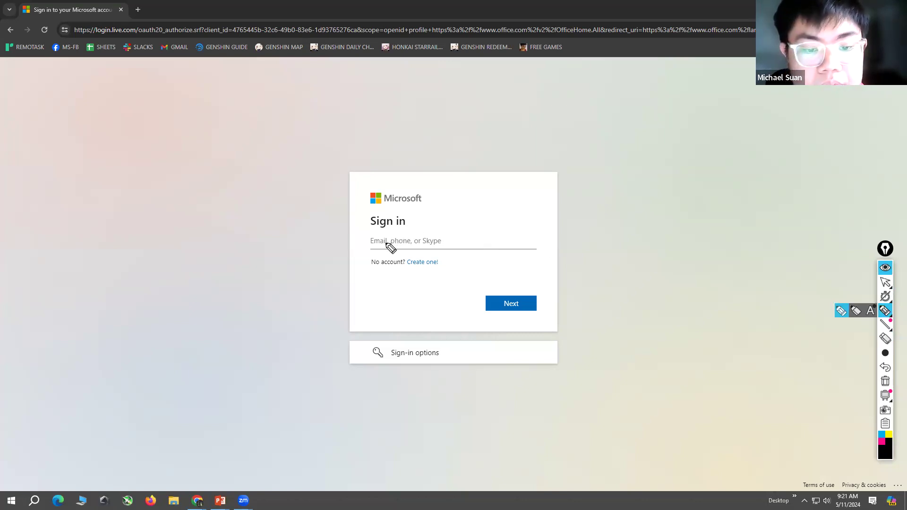
pyautogui.moveTo(373, 230); pyautogui.dragTo(416, 228)
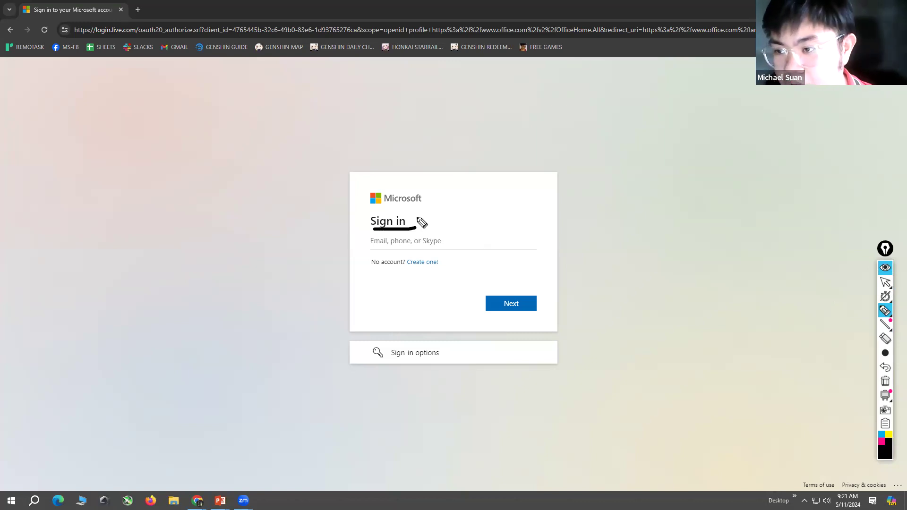
pyautogui.click(885, 283)
pyautogui.click(885, 338)
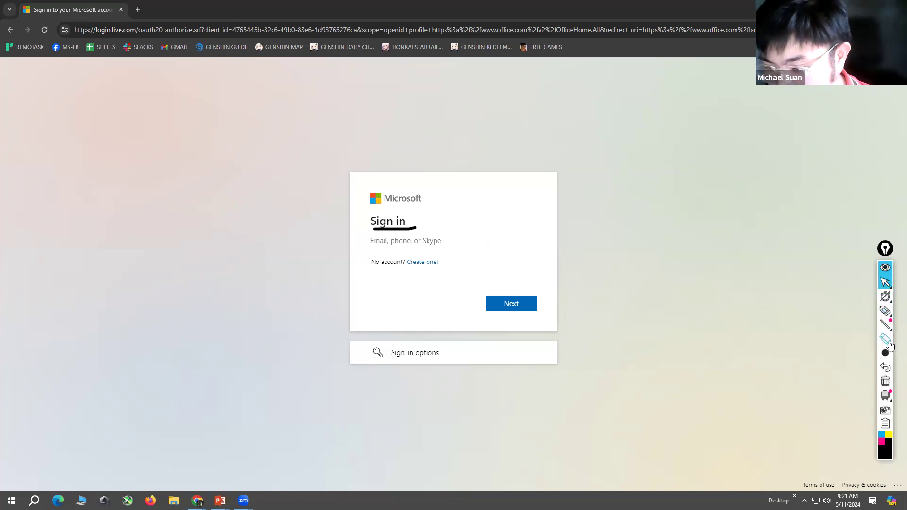
pyautogui.click(402, 228)
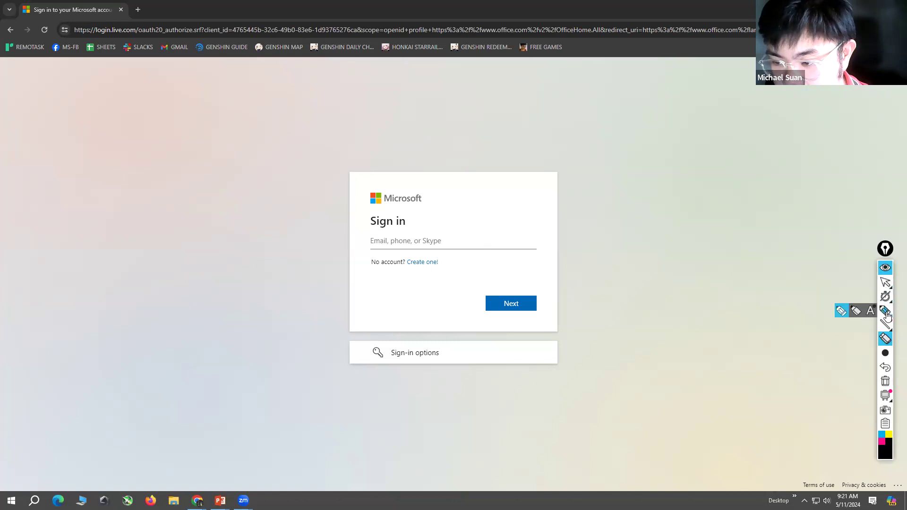
pyautogui.click(885, 311)
pyautogui.moveTo(403, 269)
pyautogui.mouseDown()
pyautogui.moveTo(461, 276)
pyautogui.moveTo(406, 251)
pyautogui.moveTo(406, 272)
pyautogui.moveTo(454, 274)
pyautogui.moveTo(460, 263)
pyautogui.moveTo(418, 253)
pyautogui.moveTo(402, 274)
pyautogui.mouseUp()
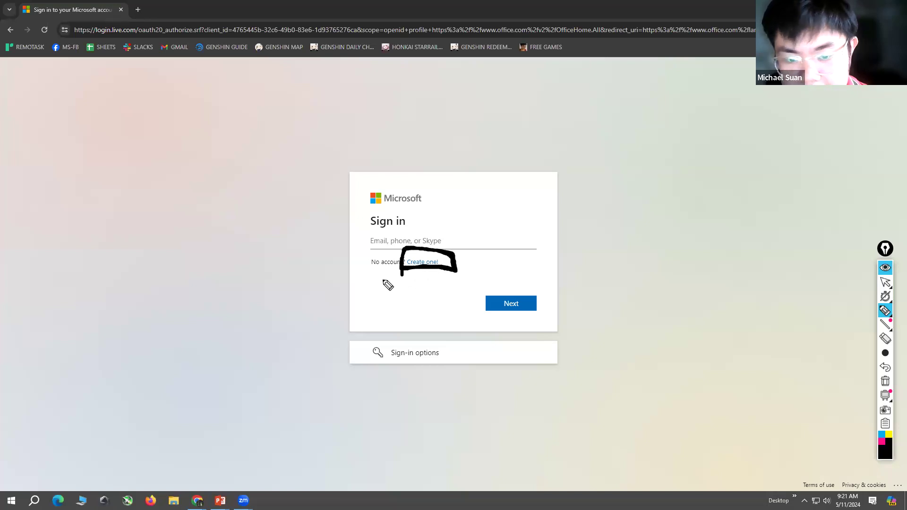
pyautogui.click(885, 338)
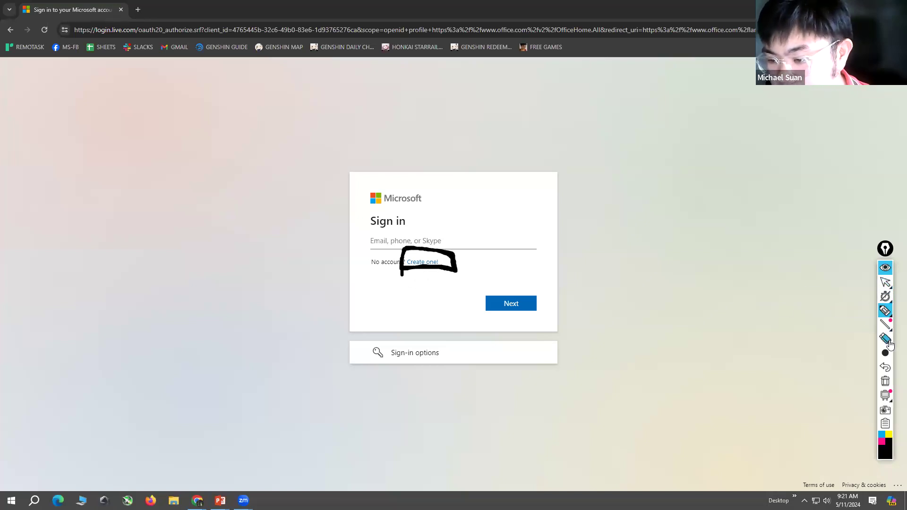
pyautogui.click(428, 261)
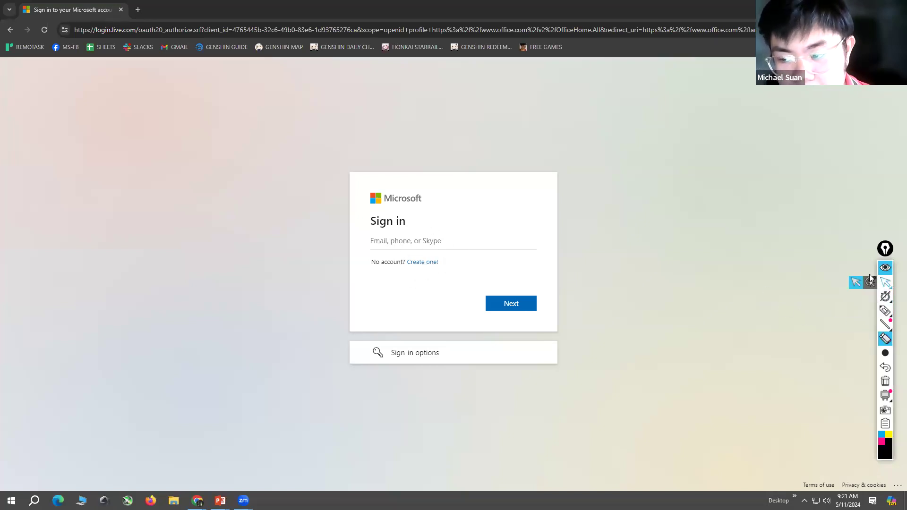
pyautogui.click(884, 282)
pyautogui.click(430, 263)
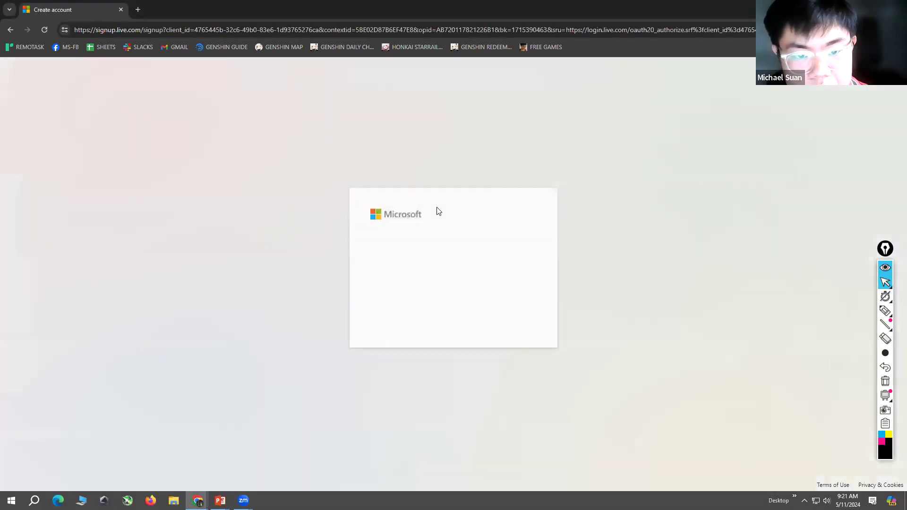
pyautogui.click(435, 254)
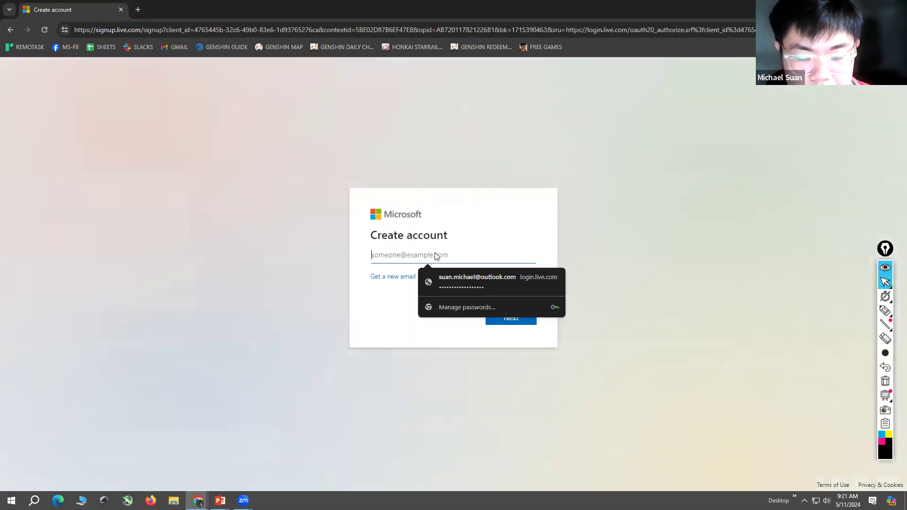
pyautogui.click(411, 255)
pyautogui.click(443, 248)
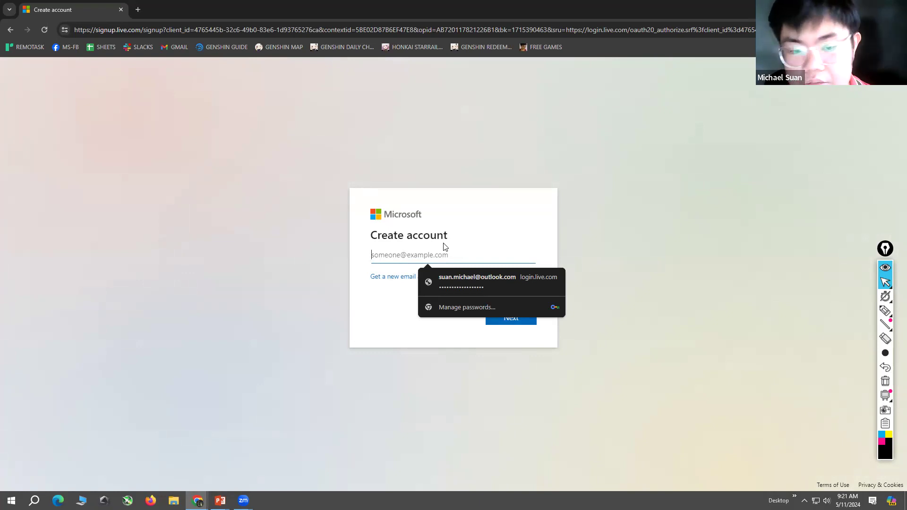
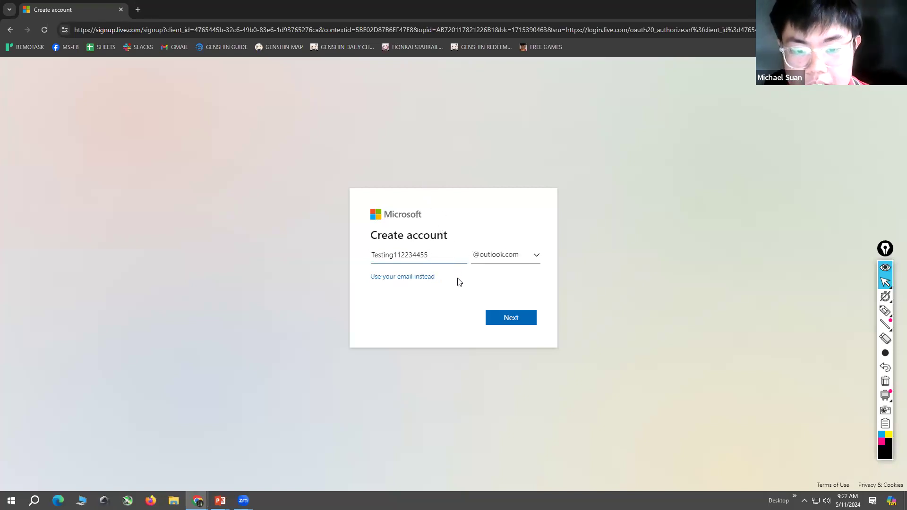
# Submit the new Outlook address, turn on password display, and opt out of Microsoft offers
pyautogui.click(513, 317)
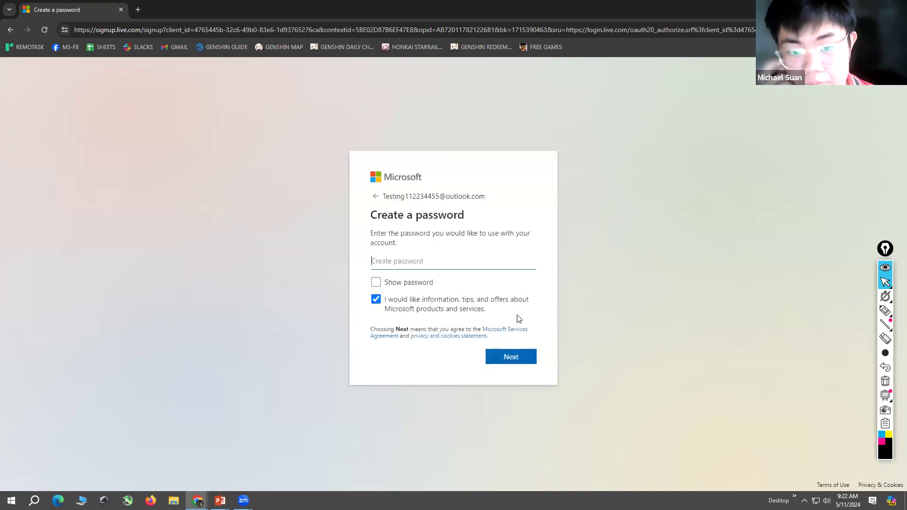
pyautogui.click(445, 259)
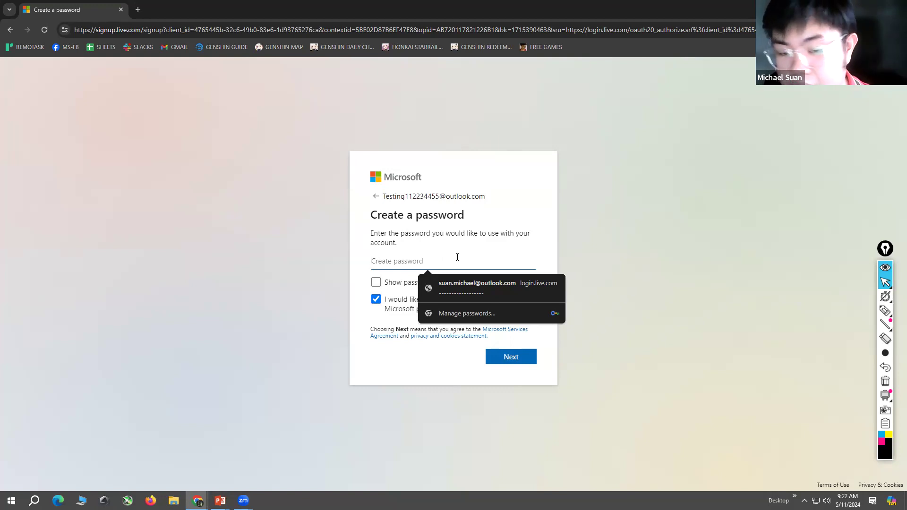
pyautogui.click(376, 282)
pyautogui.click(375, 298)
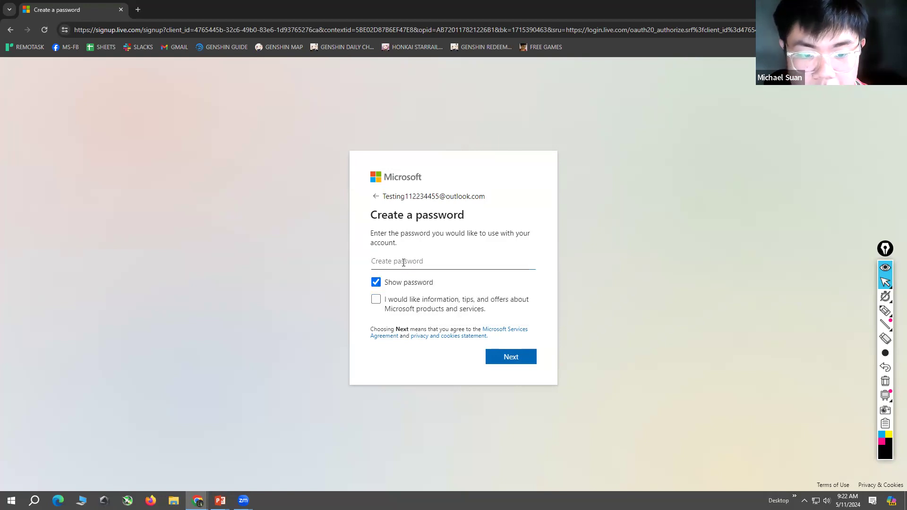
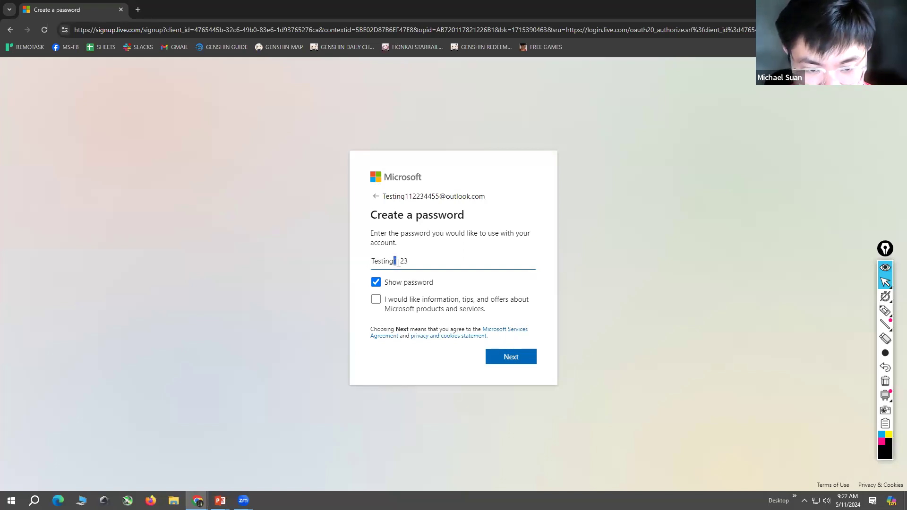
# Clear a false start, enter the account password, and submit it
pyautogui.click(414, 262)
pyautogui.moveTo(413, 259); pyautogui.dragTo(365, 269)
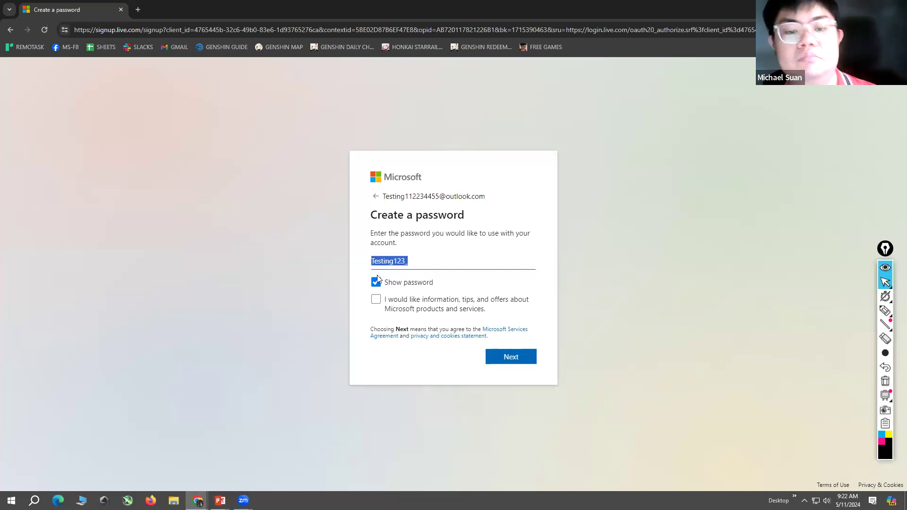
pyautogui.press('BackSpace')
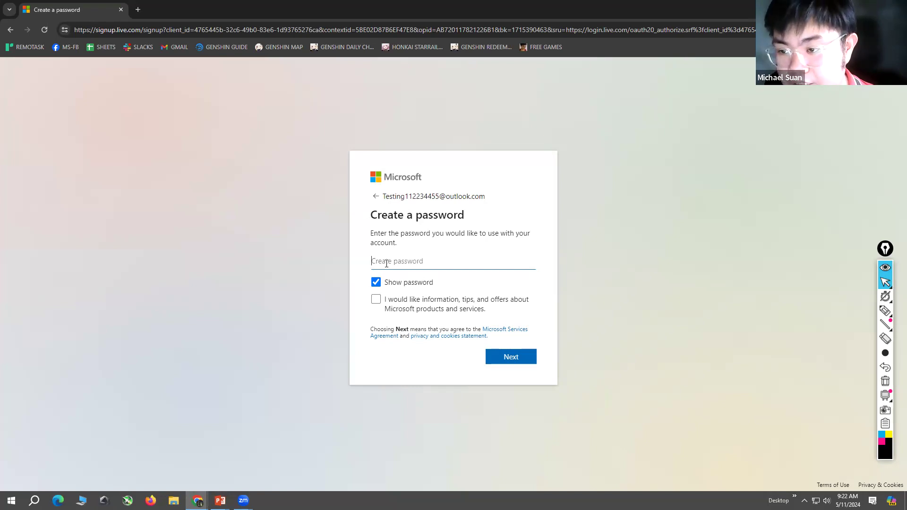
pyautogui.click(518, 362)
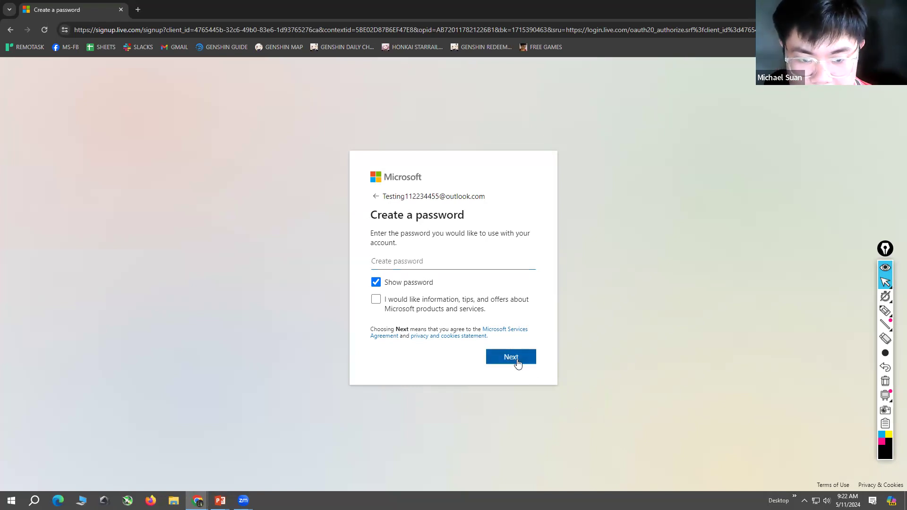
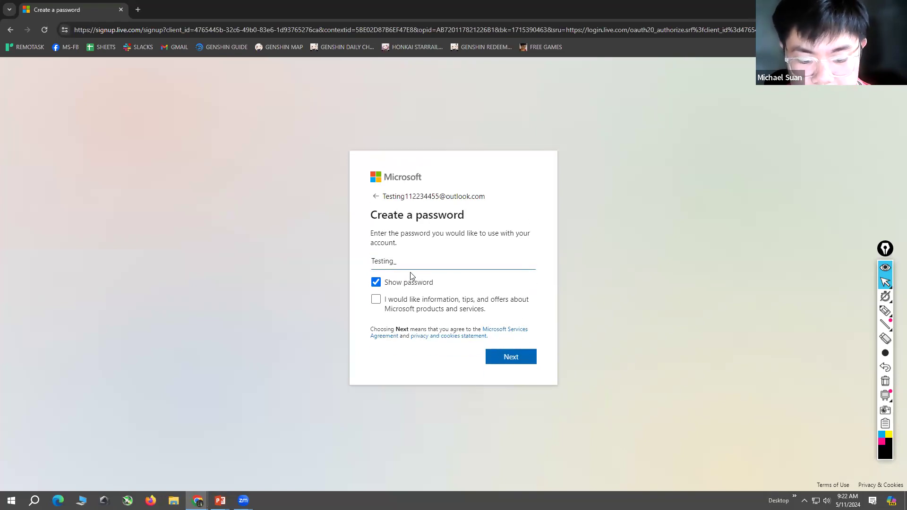
pyautogui.click(503, 357)
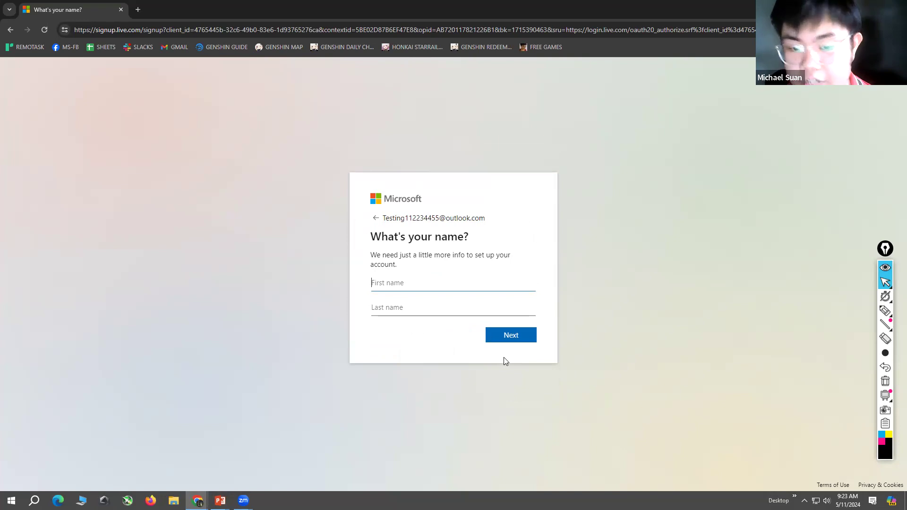
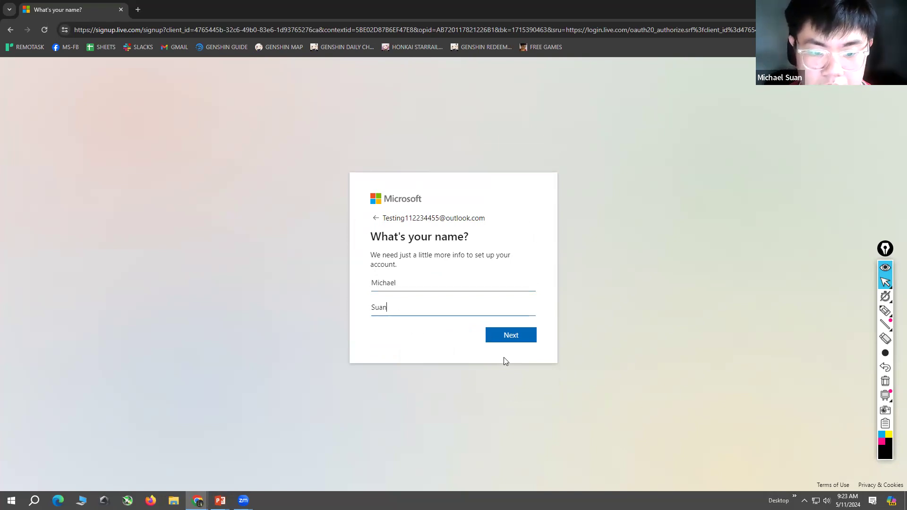
# Enter the account holder's first and last name and continue to the birthdate step
pyautogui.click(490, 341)
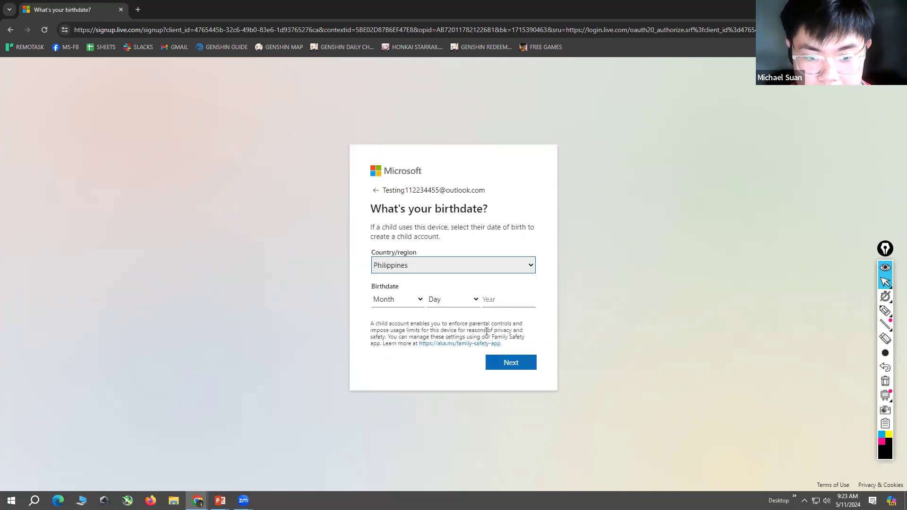
pyautogui.click(532, 268)
pyautogui.click(438, 464)
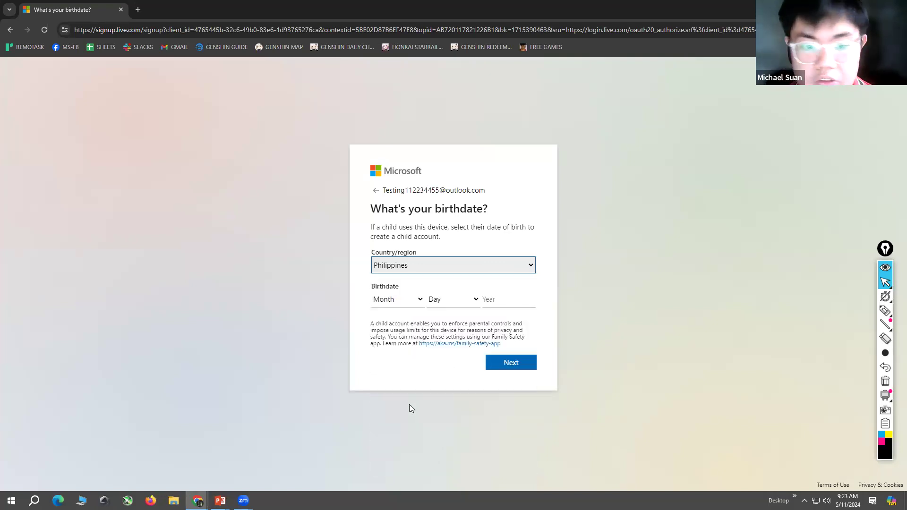
pyautogui.click(418, 299)
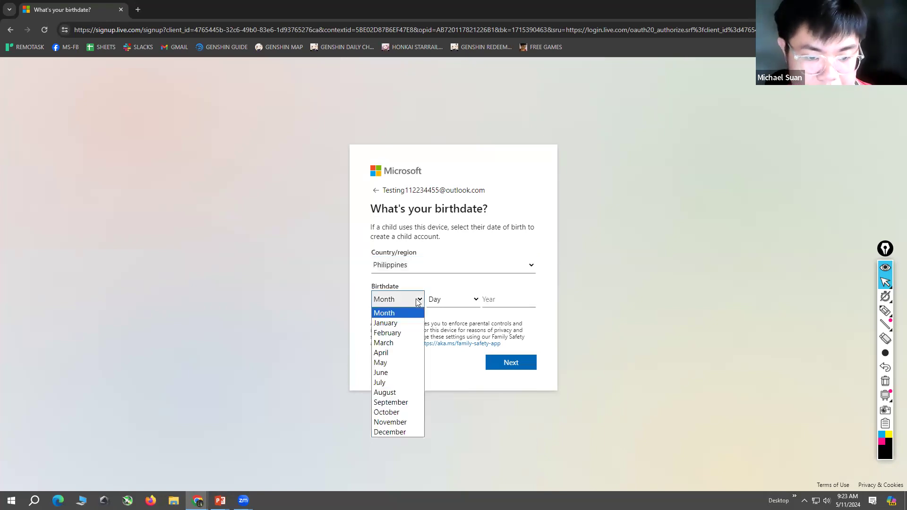
pyautogui.click(406, 402)
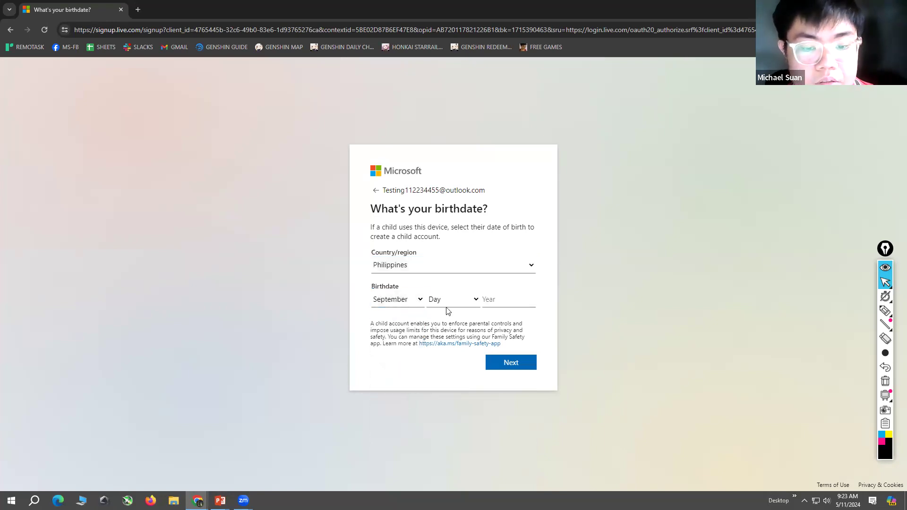
pyautogui.click(397, 302)
pyautogui.click(398, 332)
pyautogui.click(450, 299)
pyautogui.click(449, 245)
pyautogui.click(501, 302)
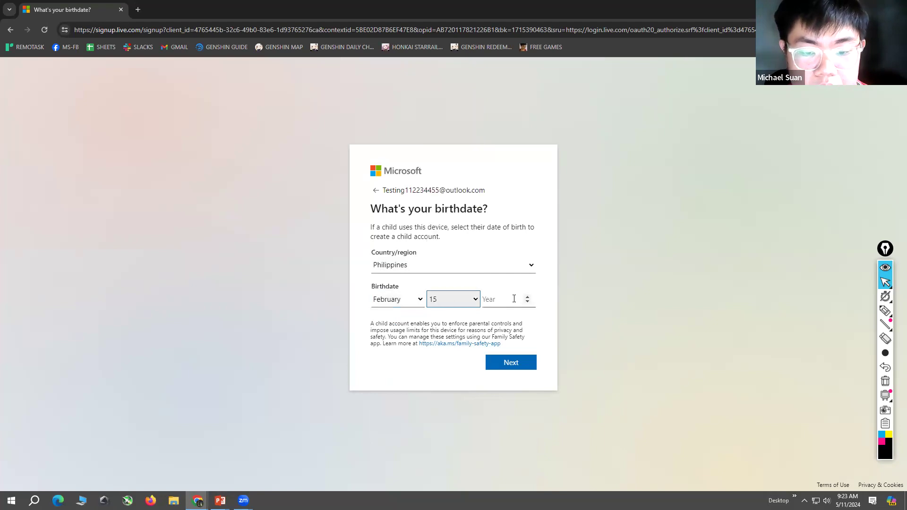
pyautogui.write('1966')
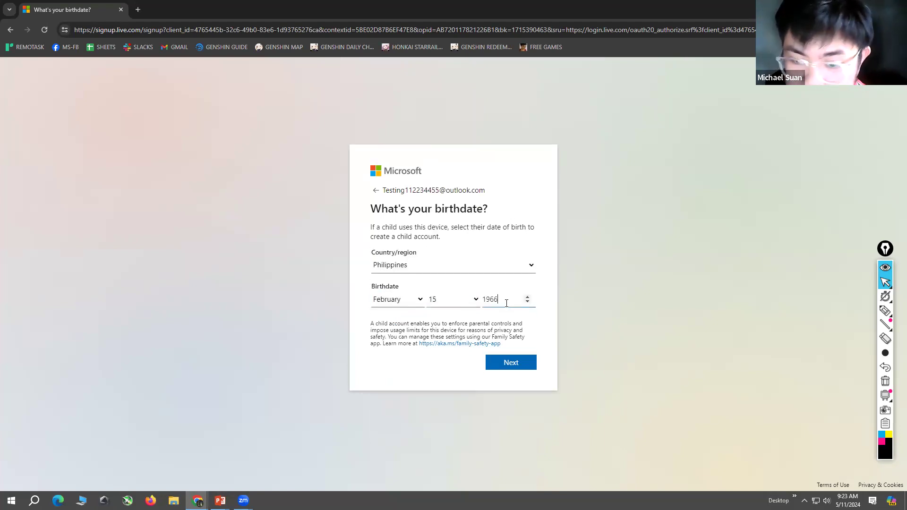
pyautogui.click(508, 364)
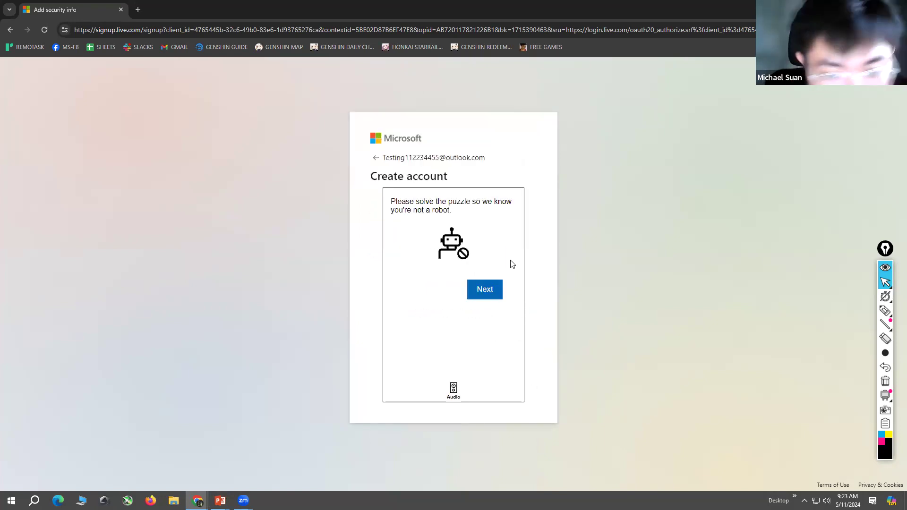
# Start the robot verification puzzle and rotate the watering can with the arrow buttons
pyautogui.click(499, 287)
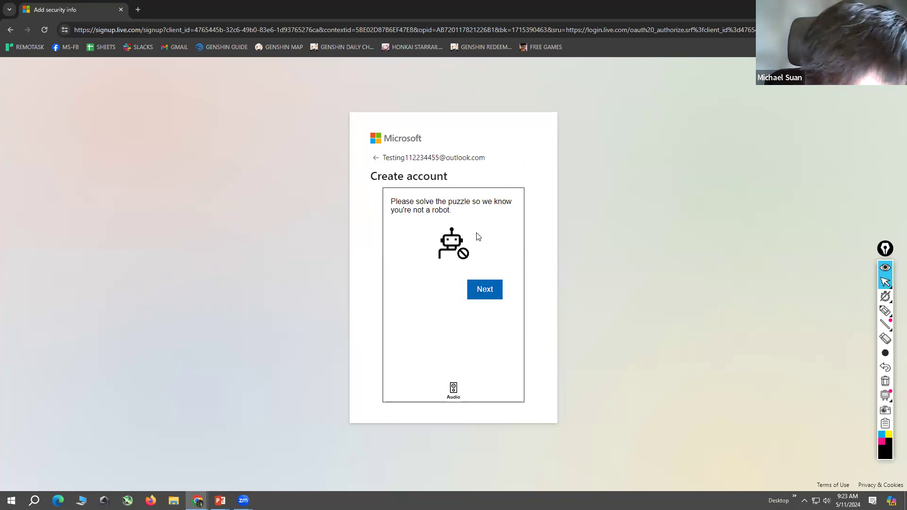
pyautogui.click(491, 297)
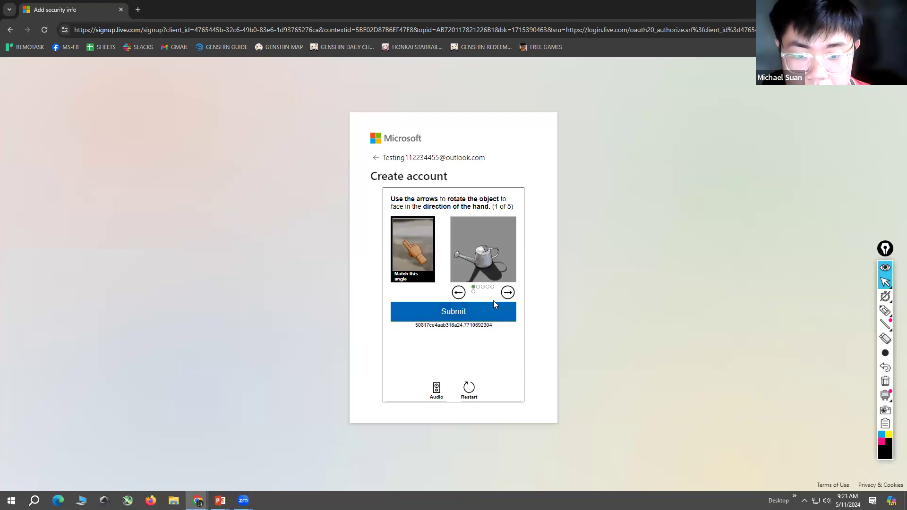
pyautogui.click(507, 292)
pyautogui.click(507, 293)
pyautogui.click(507, 292)
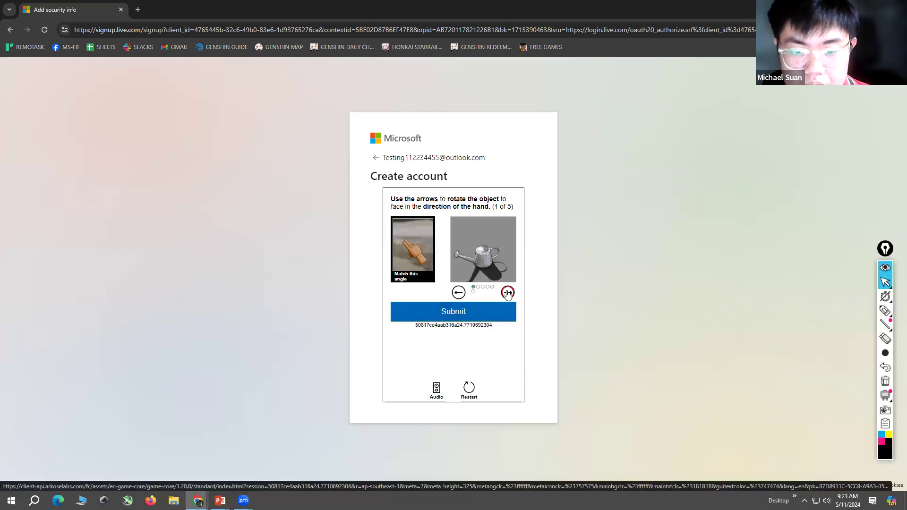
pyautogui.click(459, 294)
pyautogui.click(461, 294)
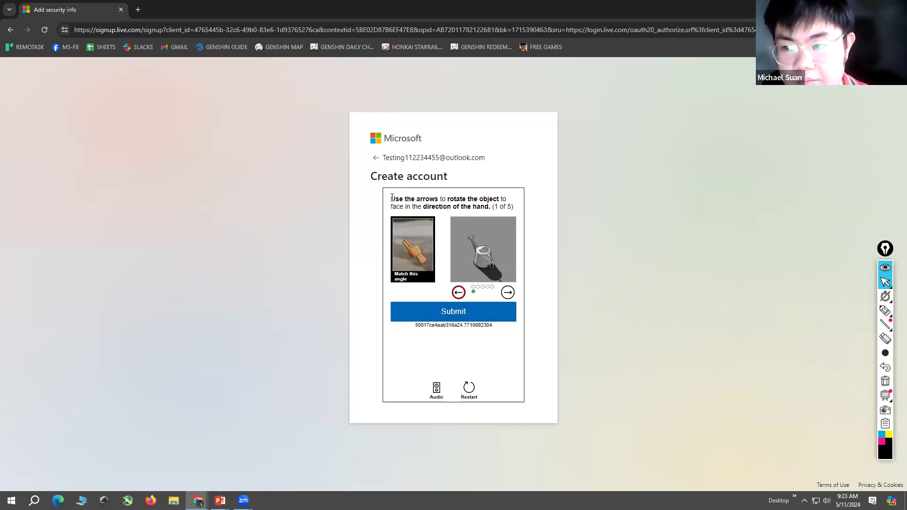
# Study the puzzle's instruction and hand picture, and keep rotating the watering can
pyautogui.moveTo(388, 201); pyautogui.dragTo(449, 229)
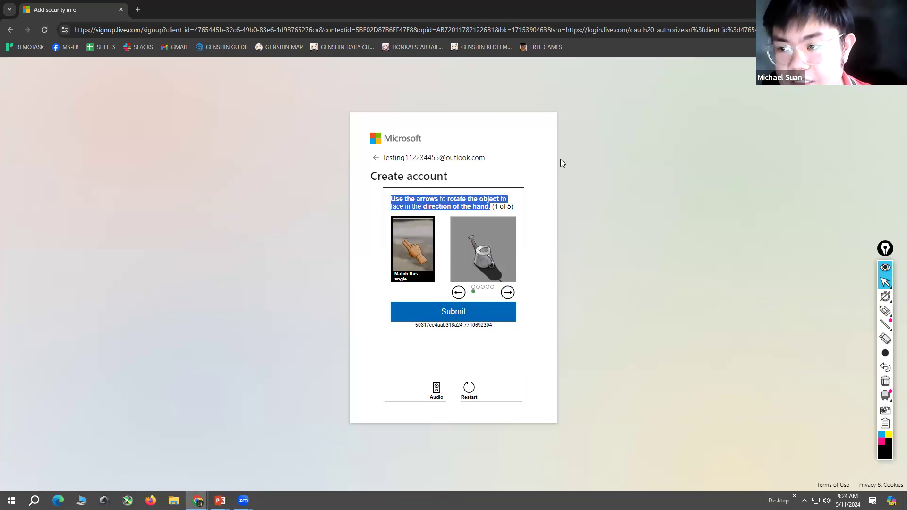
pyautogui.click(566, 219)
pyautogui.click(507, 292)
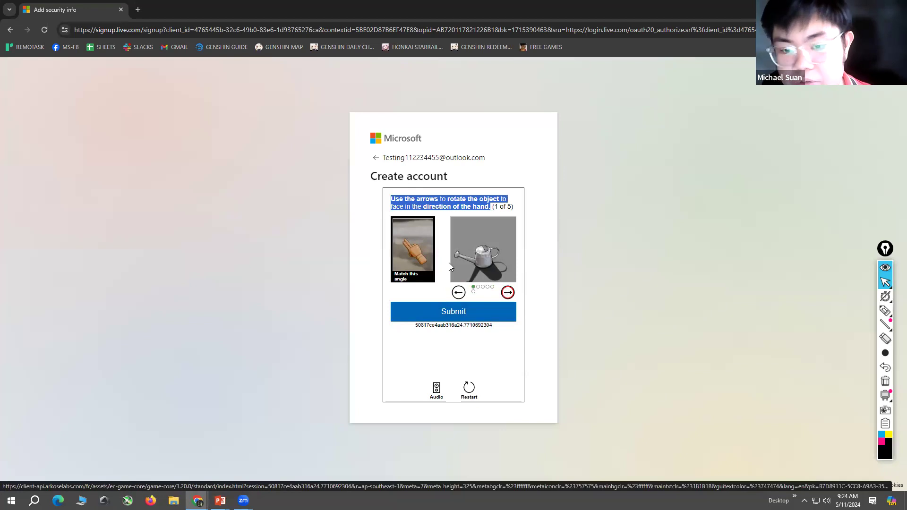
pyautogui.click(390, 202)
pyautogui.moveTo(390, 202); pyautogui.dragTo(513, 216)
pyautogui.click(601, 278)
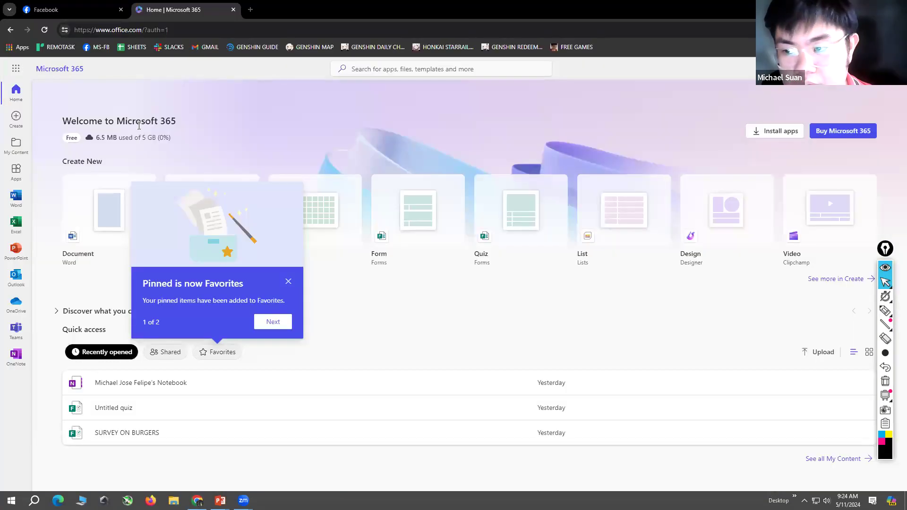
# Dismiss the 'Pinned is now Favorites' tip to reveal the full Create New row
pyautogui.click(289, 282)
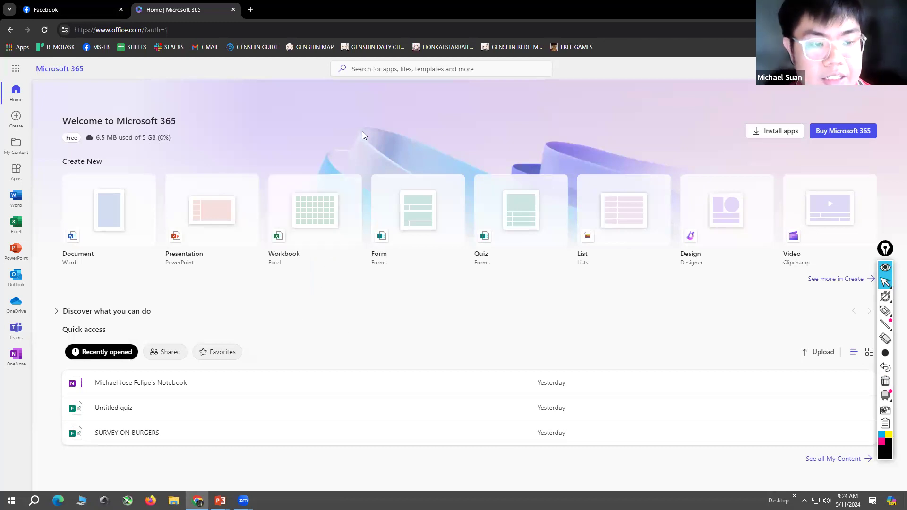
pyautogui.click(884, 310)
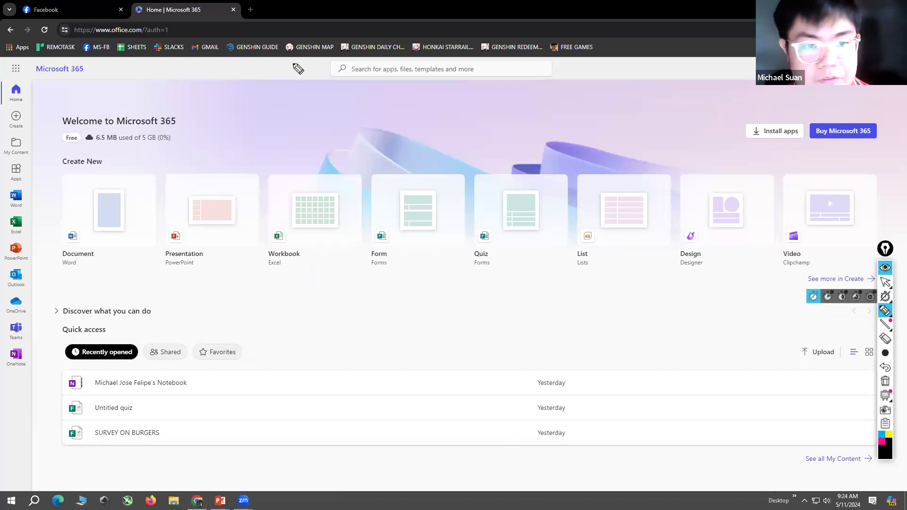